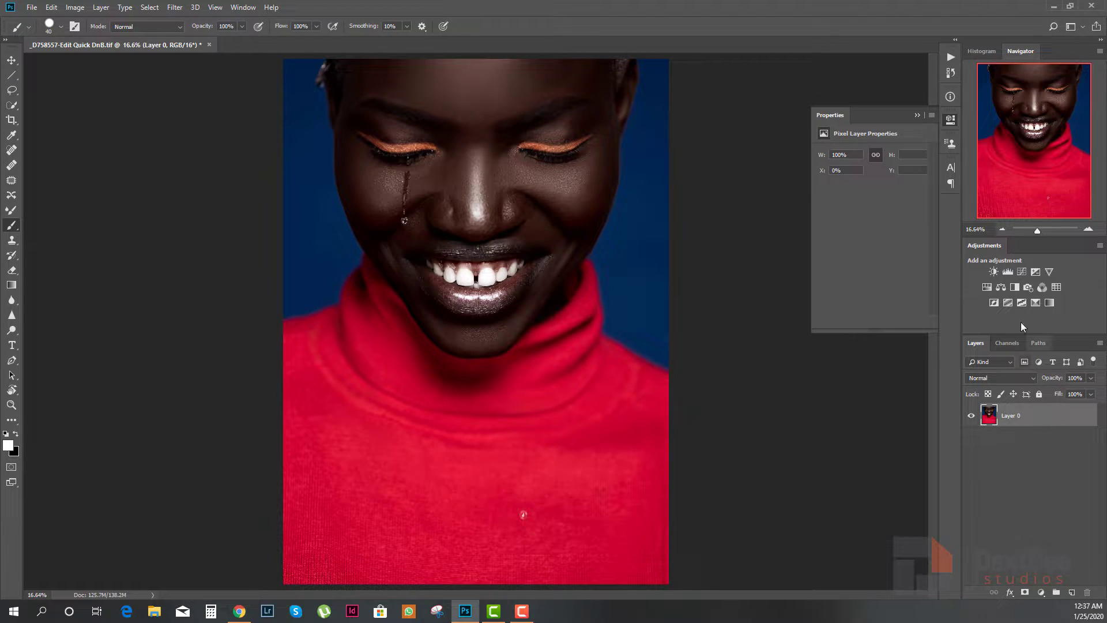
- Add two Curves adjustment layers above the portrait, naming the lower one burn and the upper one dodbe
{"action": "left_click", "coordinate": [1024, 272]}
{"action": "left_click", "coordinate": [1025, 272]}
{"action": "left_click", "coordinate": [992, 440]}
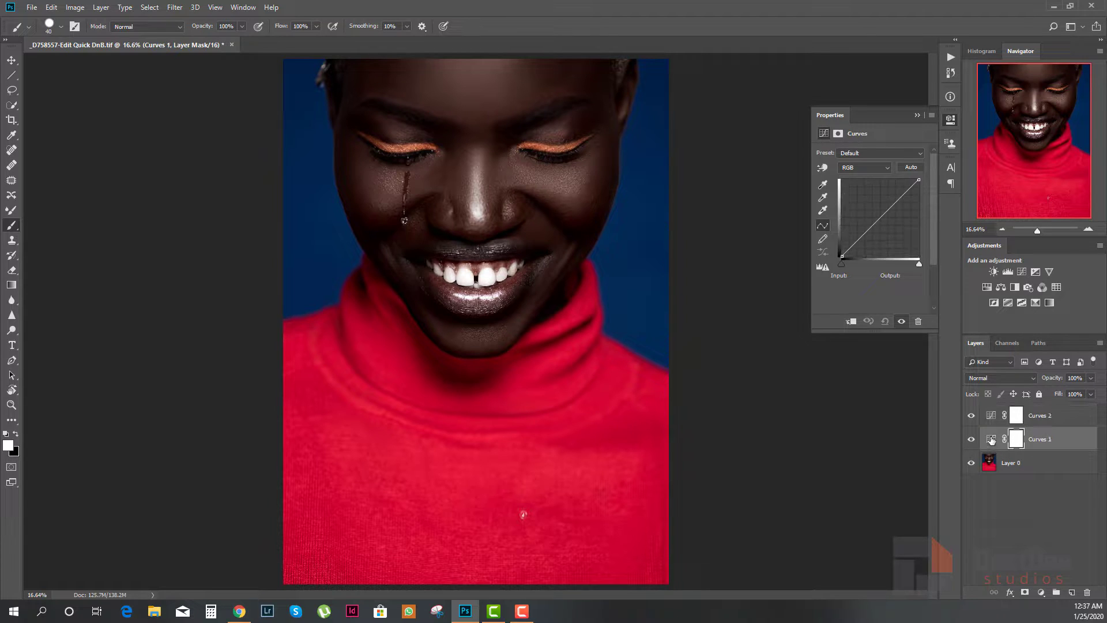
{"action": "double_click", "coordinate": [1037, 440]}
{"action": "type", "text": "B"}
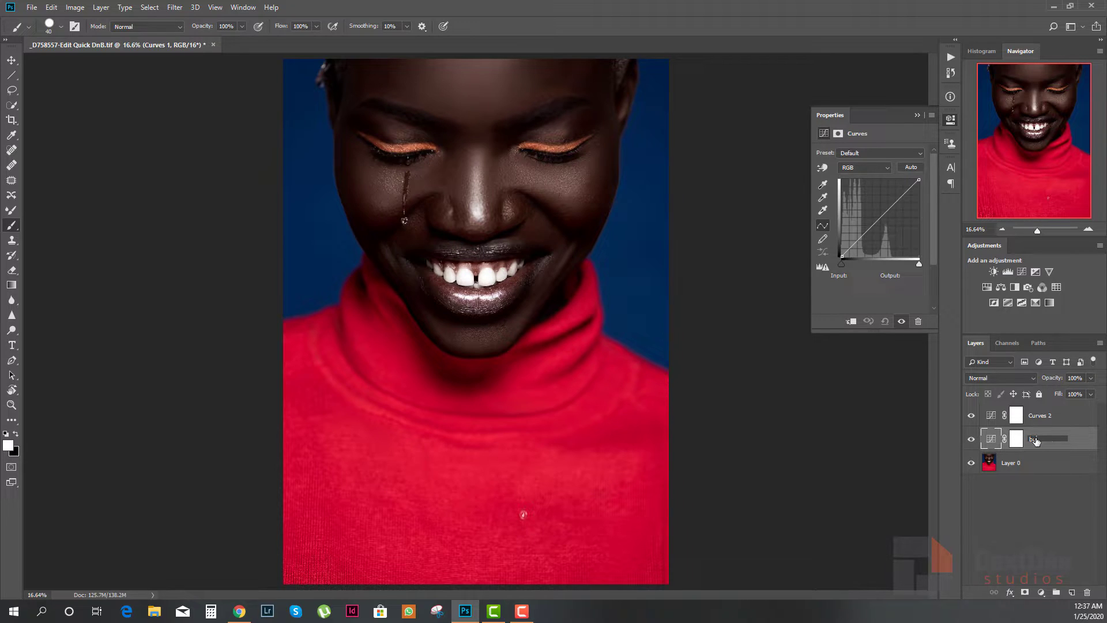
{"action": "key", "text": "Return"}
{"action": "double_click", "coordinate": [1041, 416]}
{"action": "type", "text": "do"}
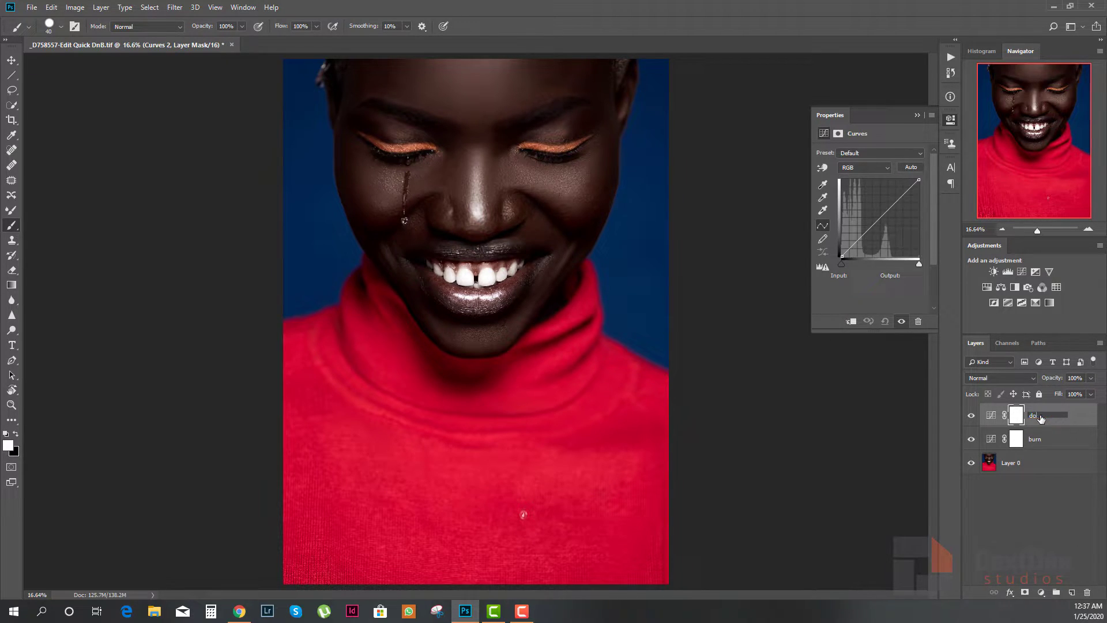
{"action": "type", "text": "dbe"}
{"action": "key", "text": "Return"}
- Darken the burn layer by pulling its curve down strongly at input 198, and invert its layer mask to black
{"action": "left_click", "coordinate": [989, 443]}
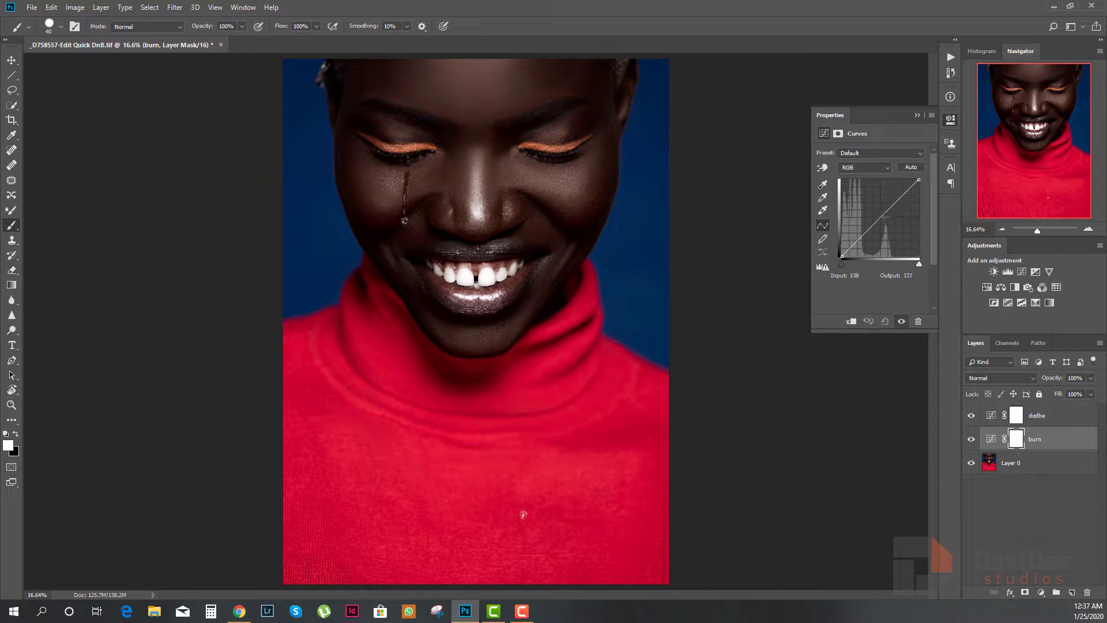
{"action": "left_click_drag", "start_coordinate": [879, 216], "coordinate": [902, 251]}
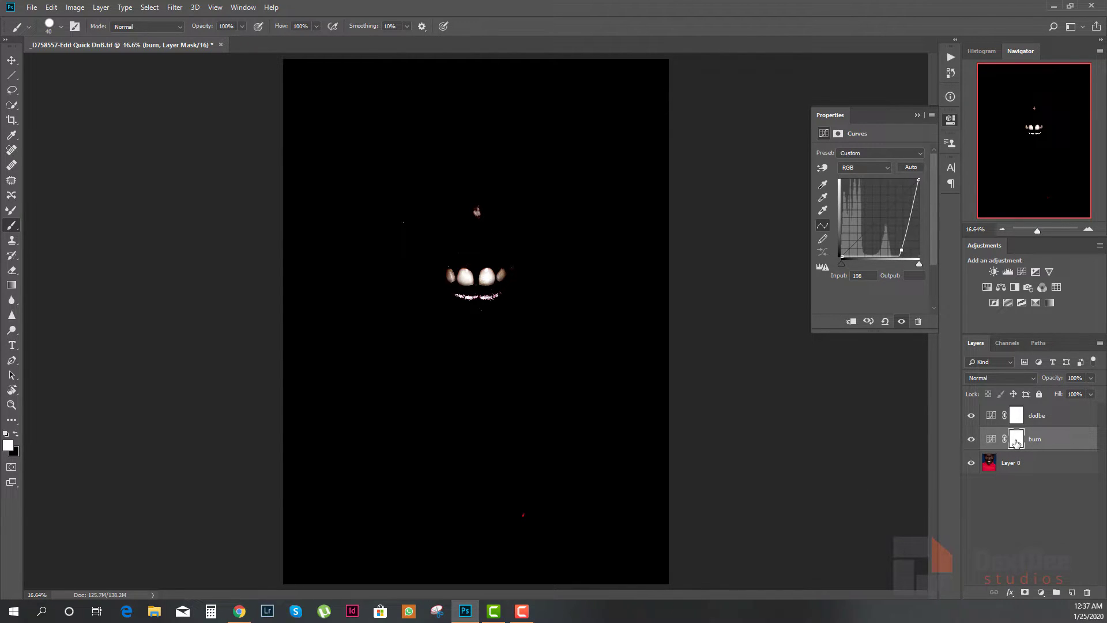
{"action": "key", "text": "ctrl+i"}
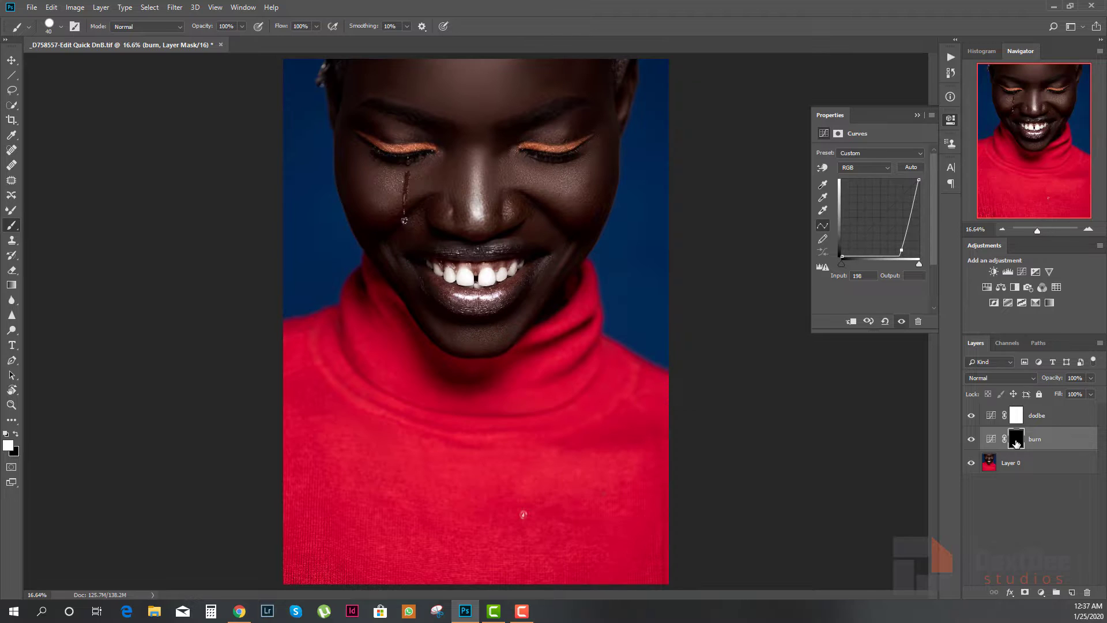
- Brighten the dodbe layer by raising its curve strongly at input 35, and invert its layer mask to black
{"action": "left_click", "coordinate": [1017, 420]}
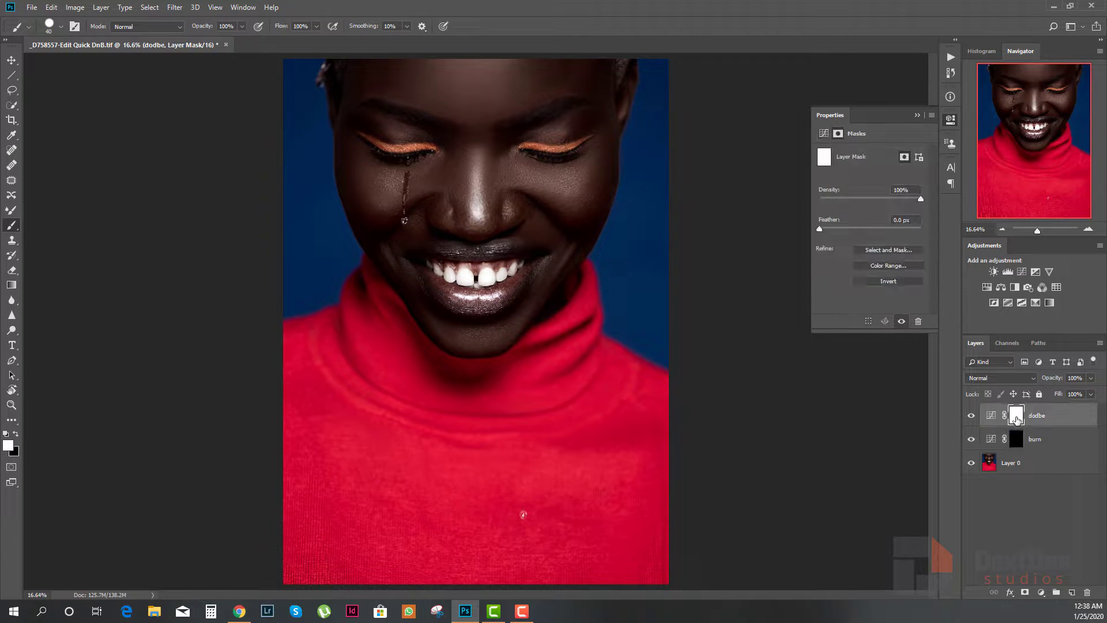
{"action": "left_click", "coordinate": [988, 415]}
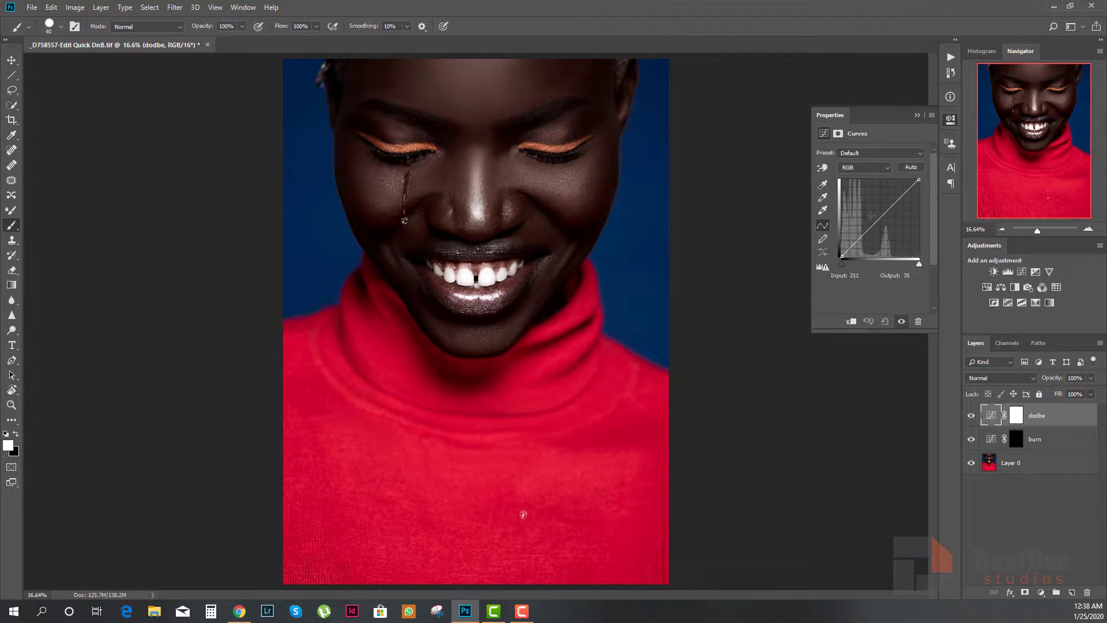
{"action": "left_click_drag", "start_coordinate": [869, 211], "coordinate": [853, 194]}
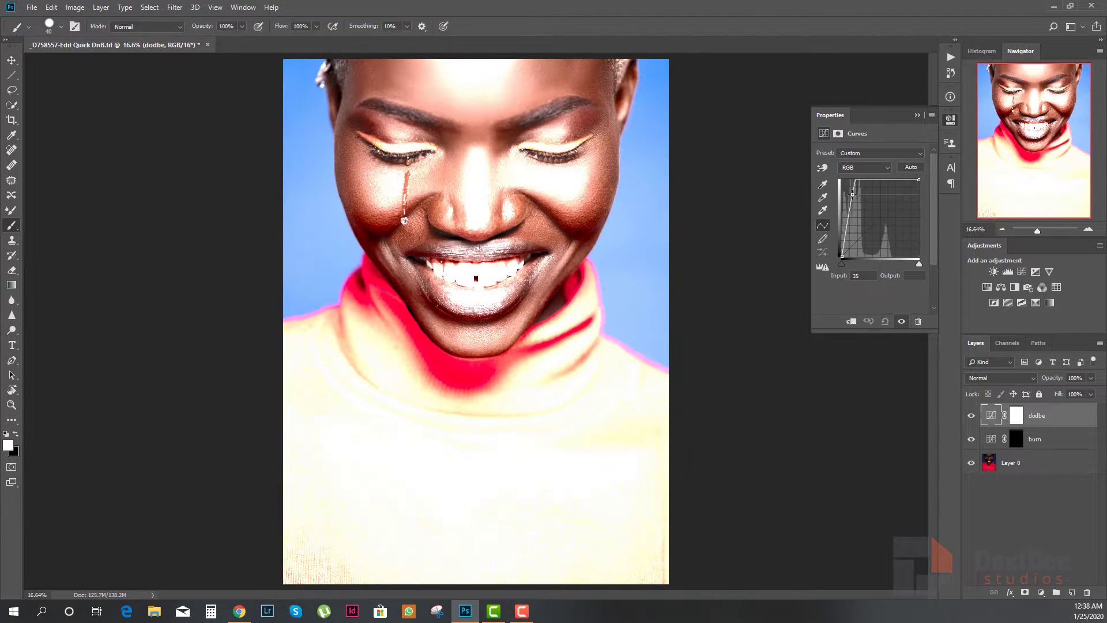
{"action": "left_click", "coordinate": [1017, 419]}
{"action": "key", "text": "ctrl+i"}
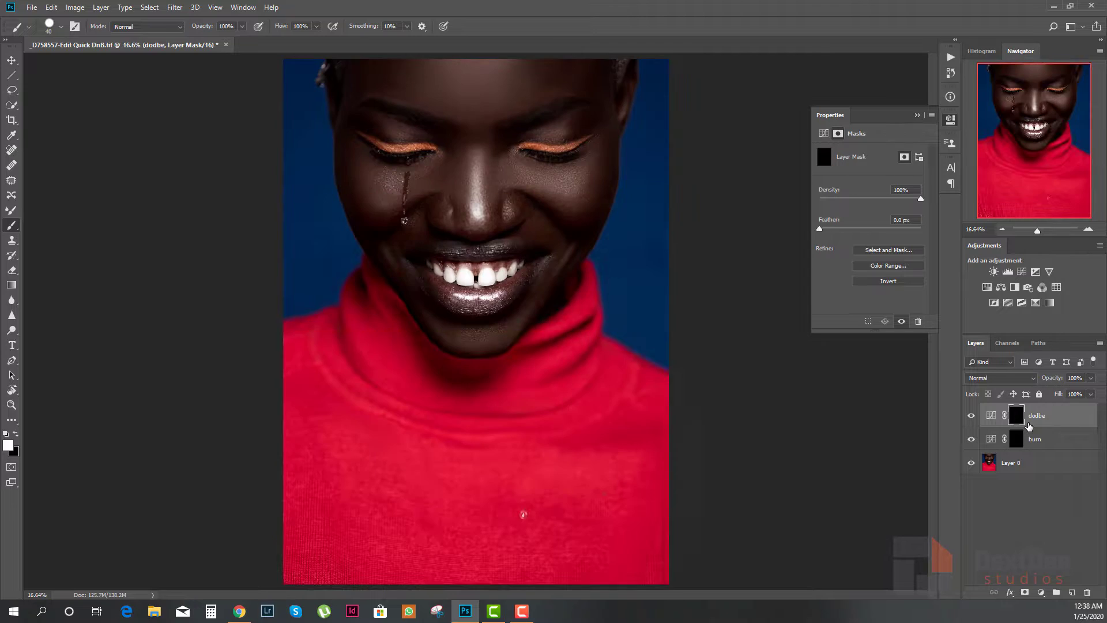
- Rename the dodbe layer as dodge
{"action": "double_click", "coordinate": [1037, 416]}
{"action": "type", "text": "dodge"}
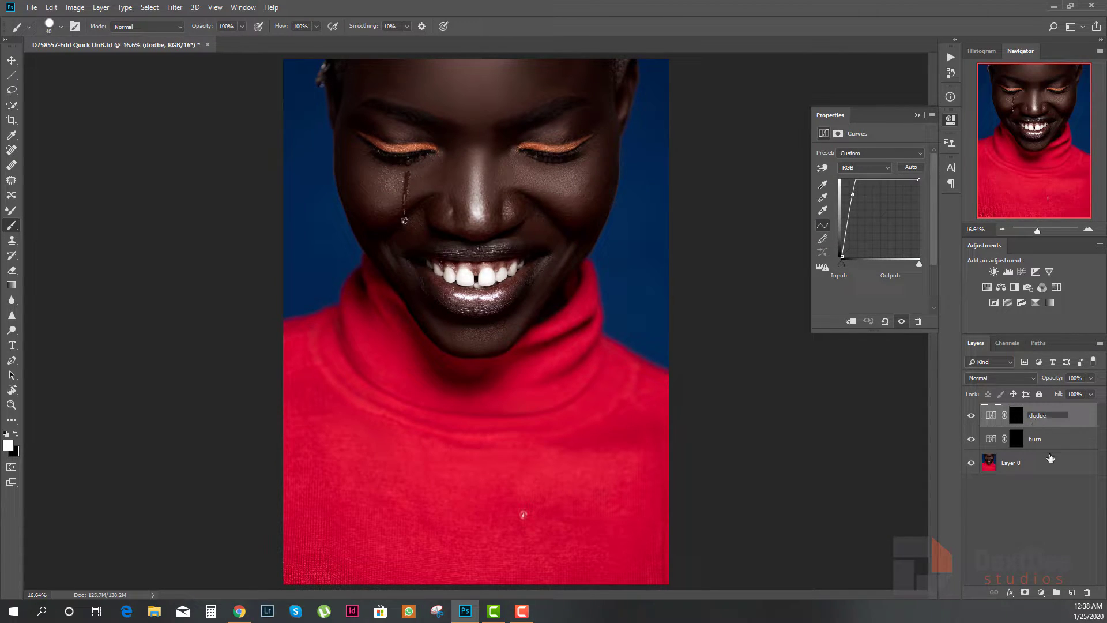
{"action": "key", "text": "Return"}
- Give the brush 100% hardness and a much smaller size, and make the dodge layer's mask active
{"action": "right_click", "coordinate": [397, 306]}
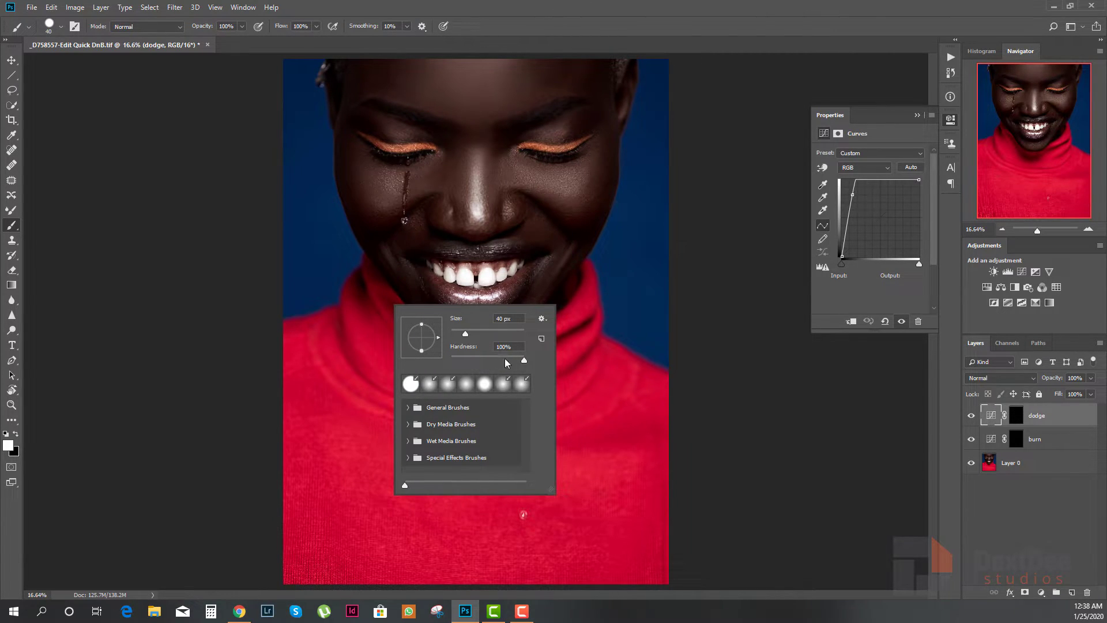
{"action": "left_click", "coordinate": [531, 361]}
{"action": "left_click_drag", "start_coordinate": [463, 334], "coordinate": [453, 332]}
{"action": "key", "text": "Return"}
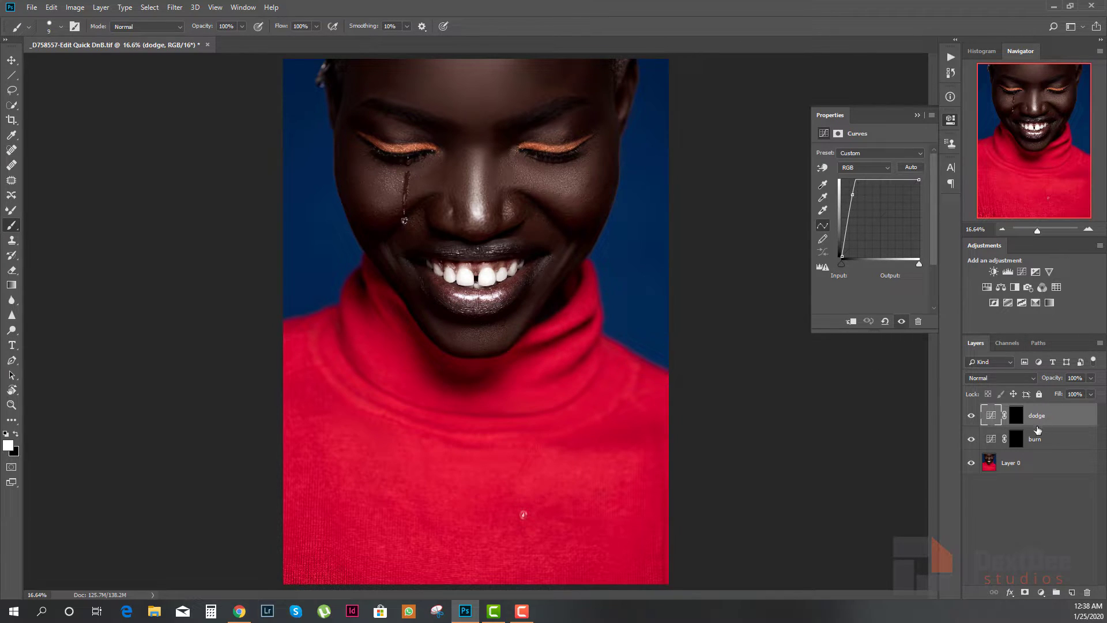
{"action": "left_click", "coordinate": [1017, 416]}
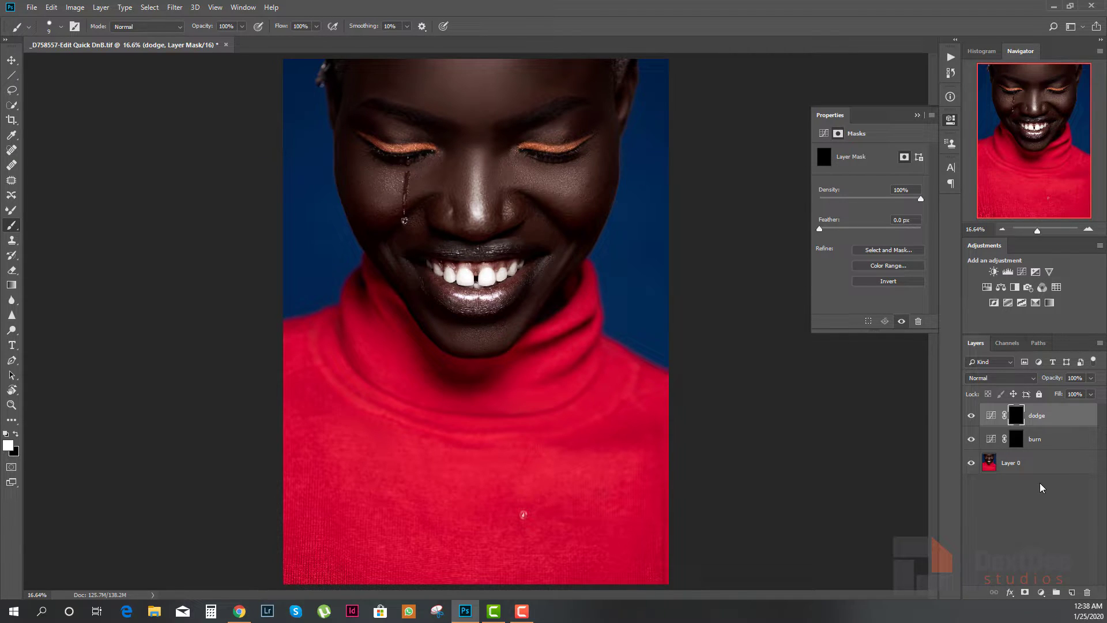
- Paint dark contour strokes on the burn mask with a 25 px white brush along the nose sides and both cheeks
{"action": "left_click", "coordinate": [992, 439]}
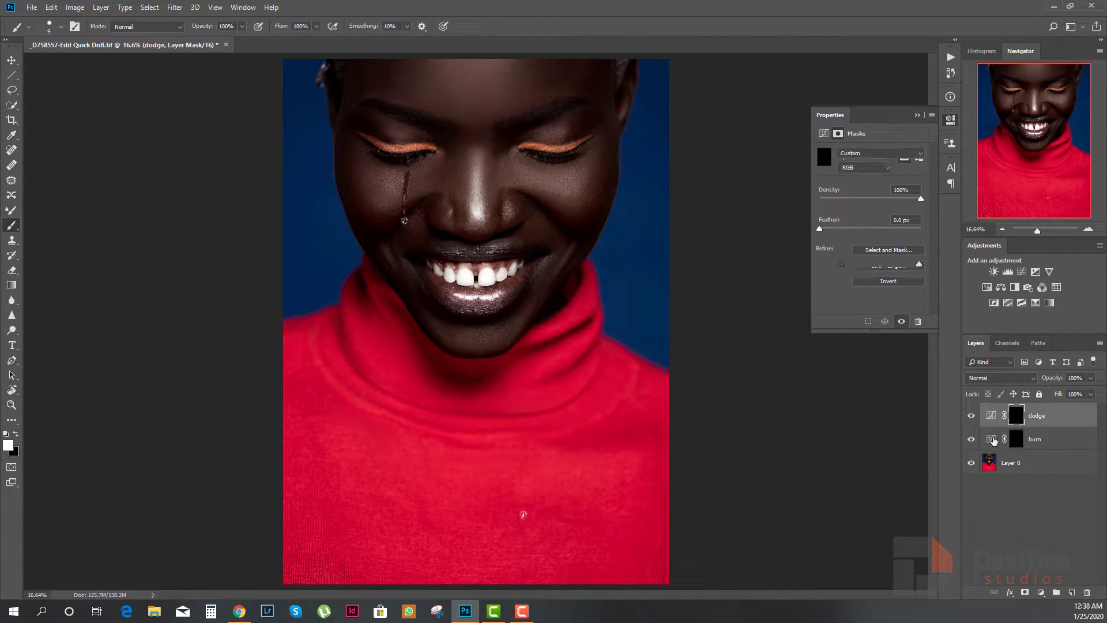
{"action": "key", "text": "bracketright"}
{"action": "key", "text": "bracketright"}
{"action": "key", "text": "bracketright"}
{"action": "key", "text": "bracketright"}
{"action": "left_click_drag", "start_coordinate": [491, 166], "coordinate": [492, 208]}
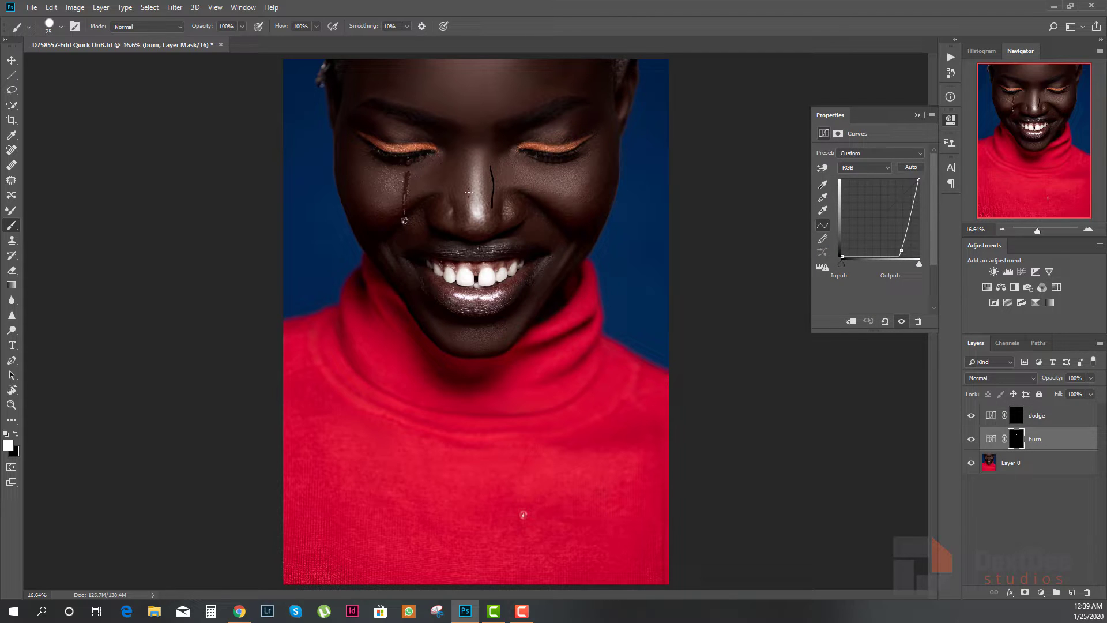
{"action": "mouse_move", "coordinate": [461, 165]}
{"action": "left_mouse_down"}
{"action": "mouse_move", "coordinate": [457, 210]}
{"action": "mouse_move", "coordinate": [426, 187]}
{"action": "left_mouse_up"}
{"action": "left_click_drag", "start_coordinate": [355, 208], "coordinate": [349, 173]}
{"action": "mouse_move", "coordinate": [604, 159]}
{"action": "left_mouse_down"}
{"action": "mouse_move", "coordinate": [595, 195]}
{"action": "mouse_move", "coordinate": [563, 221]}
{"action": "left_mouse_up"}
- Paint curved burn strokes down both sides of the forehead
{"action": "left_click_drag", "start_coordinate": [441, 60], "coordinate": [438, 101]}
{"action": "mouse_move", "coordinate": [423, 62]}
{"action": "left_mouse_down"}
{"action": "mouse_move", "coordinate": [426, 97]}
{"action": "mouse_move", "coordinate": [409, 91]}
{"action": "left_mouse_up"}
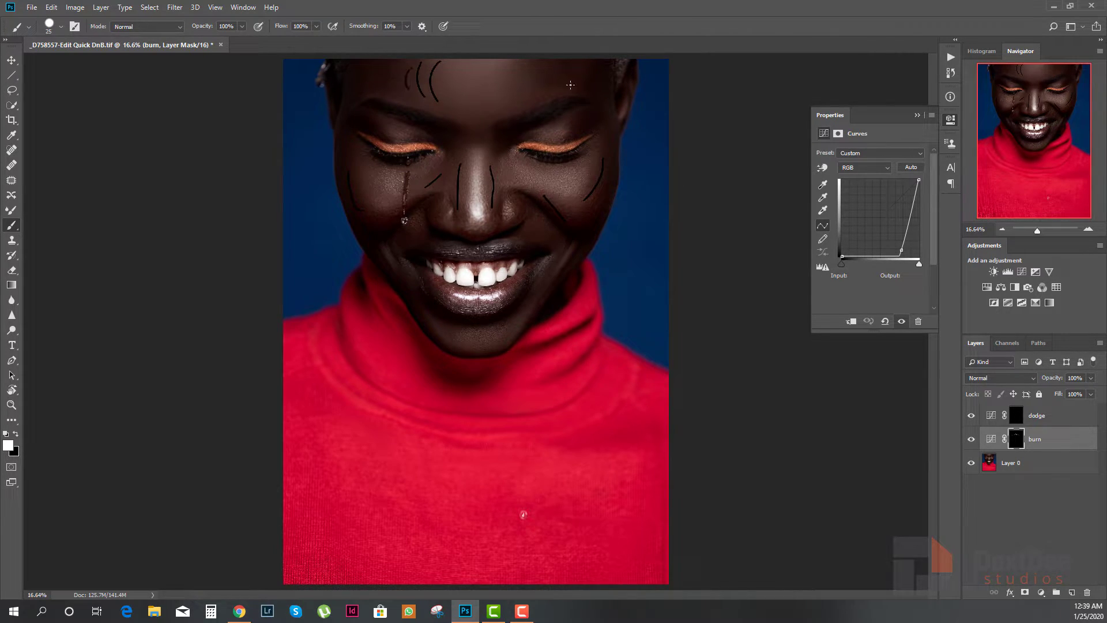
{"action": "mouse_move", "coordinate": [525, 63]}
{"action": "left_mouse_down"}
{"action": "mouse_move", "coordinate": [519, 94]}
{"action": "mouse_move", "coordinate": [548, 94]}
{"action": "left_mouse_up"}
{"action": "left_click_drag", "start_coordinate": [368, 70], "coordinate": [363, 93]}
- Paint burn strokes around the base of the nose and in the eyelid area, adjusting the brush size
{"action": "key", "text": "bracketleft"}
{"action": "mouse_move", "coordinate": [521, 214]}
{"action": "left_mouse_down"}
{"action": "mouse_move", "coordinate": [488, 237]}
{"action": "mouse_move", "coordinate": [464, 227]}
{"action": "left_mouse_up"}
{"action": "key", "text": "bracketright"}
{"action": "key", "text": "bracketright"}
{"action": "key", "text": "bracketright"}
{"action": "key", "text": "bracketright"}
{"action": "key", "text": "bracketright"}
{"action": "key", "text": "bracketleft"}
{"action": "left_click_drag", "start_coordinate": [526, 136], "coordinate": [537, 137]}
- Add burn strokes along the bottom of the chin and beside the nose bridge with a smaller brush
{"action": "key", "text": "bracketleft"}
{"action": "left_click_drag", "start_coordinate": [464, 352], "coordinate": [496, 352]}
{"action": "left_click_drag", "start_coordinate": [493, 350], "coordinate": [471, 351]}
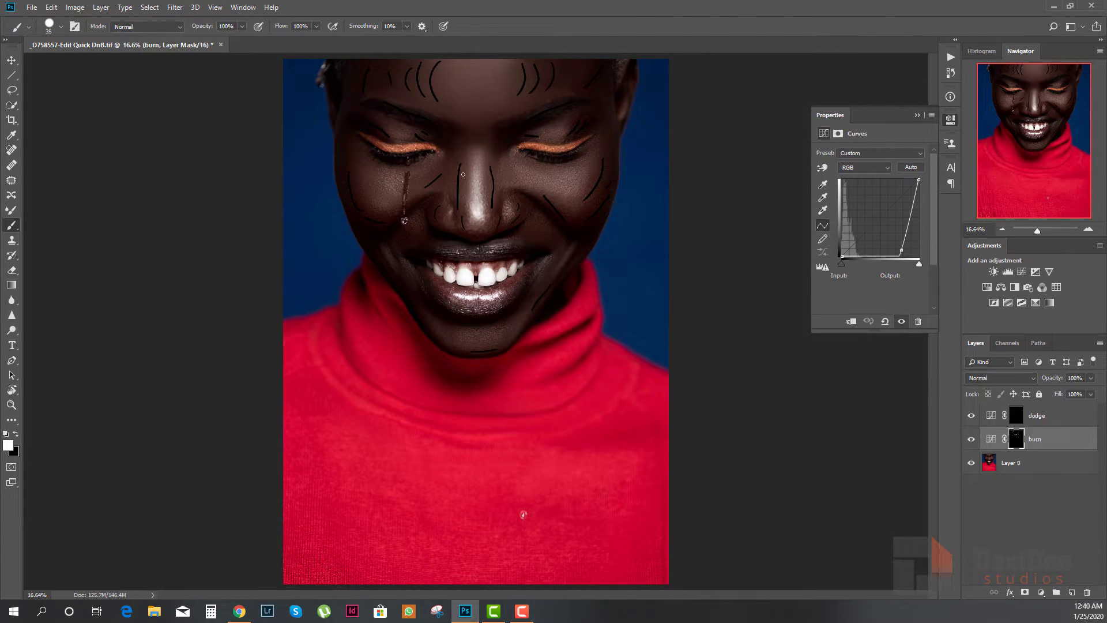
{"action": "key", "text": "bracketleft"}
{"action": "mouse_move", "coordinate": [464, 164]}
{"action": "left_mouse_down"}
{"action": "mouse_move", "coordinate": [459, 197]}
{"action": "mouse_move", "coordinate": [485, 199]}
{"action": "left_mouse_up"}
- Paint highlight strokes on the dodge mask with a 30 px brush over the nose, under both eyes and mid-forehead
{"action": "left_click", "coordinate": [992, 418]}
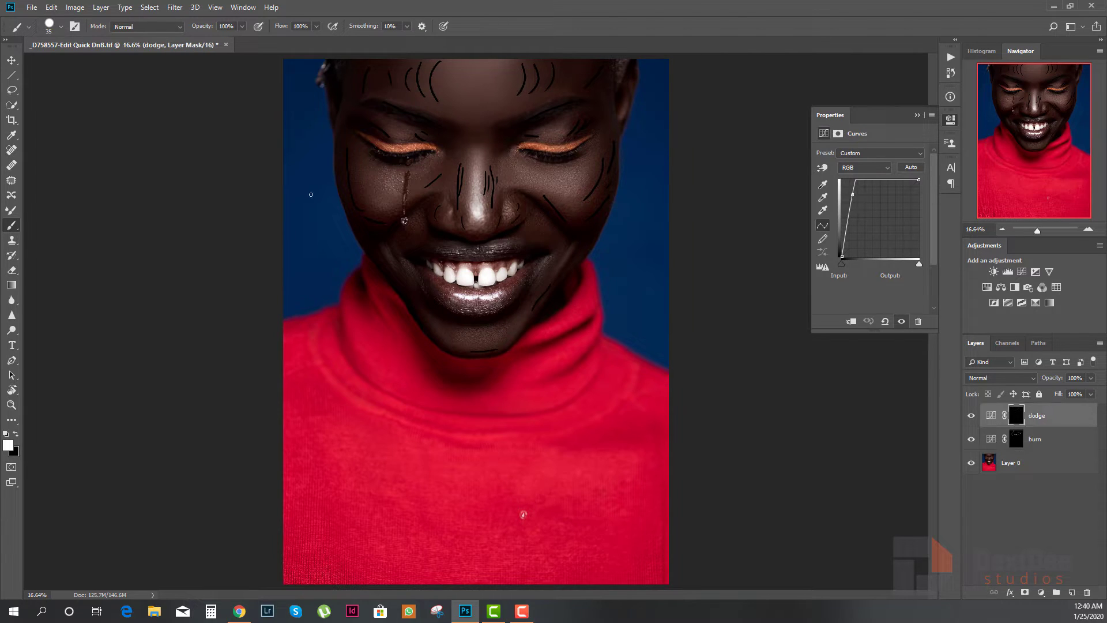
{"action": "key", "text": "bracketleft"}
{"action": "left_click_drag", "start_coordinate": [474, 190], "coordinate": [475, 210]}
{"action": "mouse_move", "coordinate": [381, 173]}
{"action": "left_mouse_down"}
{"action": "mouse_move", "coordinate": [407, 184]}
{"action": "mouse_move", "coordinate": [425, 167]}
{"action": "mouse_move", "coordinate": [373, 169]}
{"action": "left_mouse_up"}
{"action": "mouse_move", "coordinate": [465, 66]}
{"action": "left_mouse_down"}
{"action": "mouse_move", "coordinate": [485, 67]}
{"action": "mouse_move", "coordinate": [485, 94]}
{"action": "mouse_move", "coordinate": [458, 92]}
{"action": "mouse_move", "coordinate": [482, 64]}
{"action": "left_mouse_up"}
{"action": "mouse_move", "coordinate": [536, 183]}
{"action": "left_mouse_down"}
{"action": "mouse_move", "coordinate": [572, 185]}
{"action": "mouse_move", "coordinate": [538, 176]}
{"action": "mouse_move", "coordinate": [571, 184]}
{"action": "mouse_move", "coordinate": [555, 182]}
{"action": "left_mouse_up"}
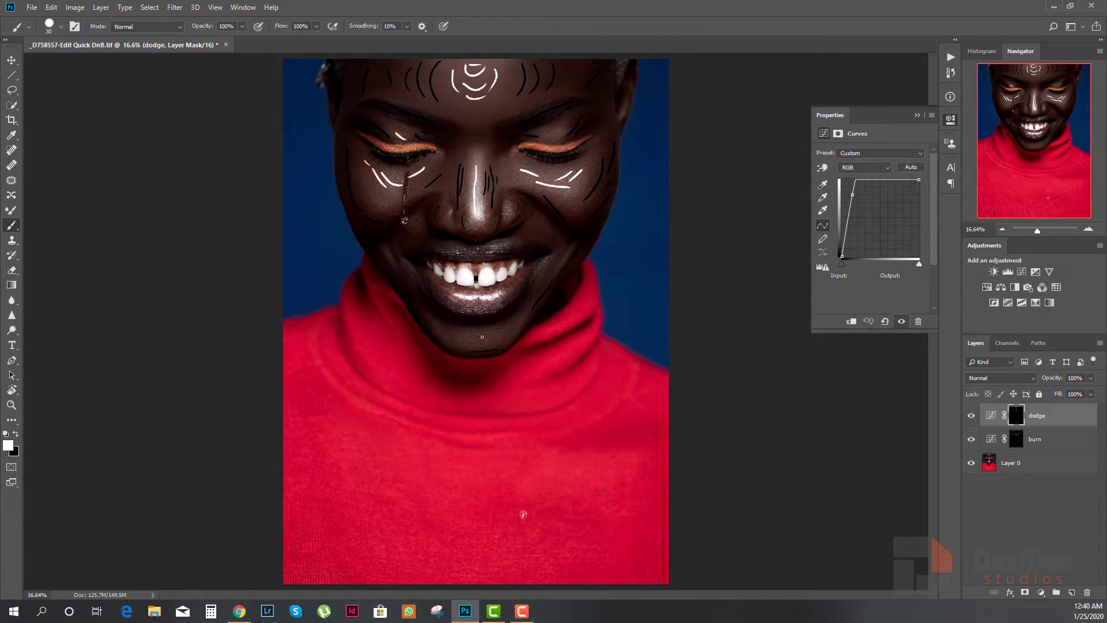
- Paint dodge strokes on the chin, down the nose bridge and on the cheek
{"action": "left_click_drag", "start_coordinate": [479, 336], "coordinate": [473, 341]}
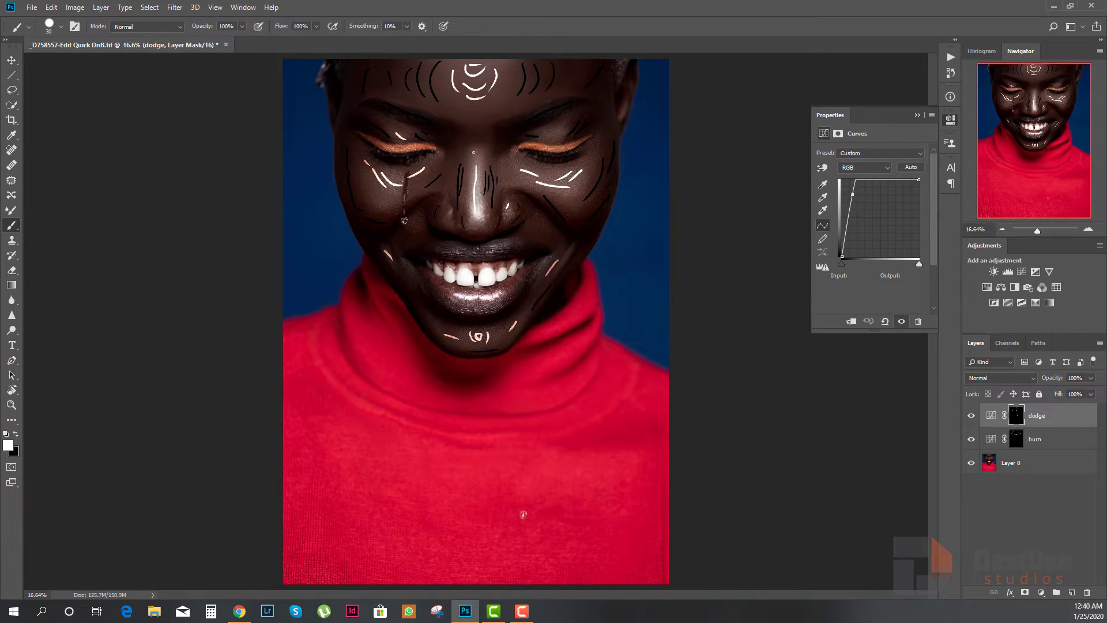
{"action": "left_click_drag", "start_coordinate": [473, 152], "coordinate": [479, 213]}
{"action": "left_click_drag", "start_coordinate": [377, 192], "coordinate": [387, 198]}
{"action": "mouse_move", "coordinate": [551, 138]}
{"action": "left_mouse_down"}
{"action": "mouse_move", "coordinate": [561, 132]}
{"action": "mouse_move", "coordinate": [559, 154]}
{"action": "left_mouse_up"}
{"action": "left_click_drag", "start_coordinate": [391, 147], "coordinate": [408, 147]}
{"action": "key", "text": "ctrl+alt+z"}
{"action": "key", "text": "ctrl+alt+z"}
- Paint short slanted dodge strokes on both eyelids
{"action": "left_click_drag", "start_coordinate": [552, 149], "coordinate": [564, 147]}
{"action": "left_click_drag", "start_coordinate": [393, 127], "coordinate": [398, 149]}
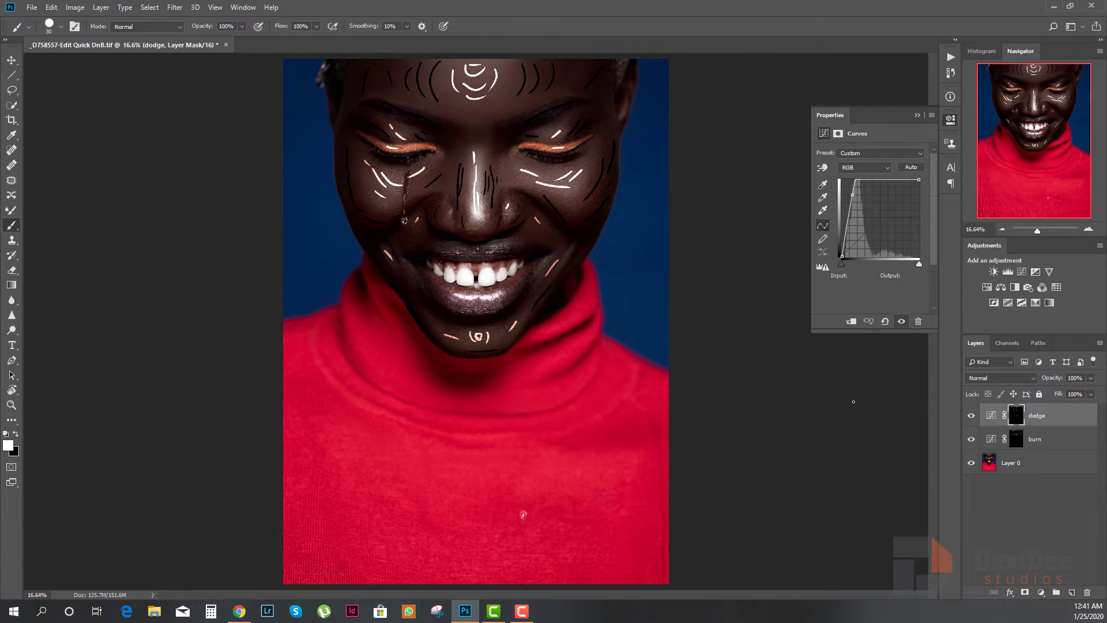
- Feather the burn layer's mask by 88.5 px to blend the dark strokes
{"action": "left_click", "coordinate": [990, 441]}
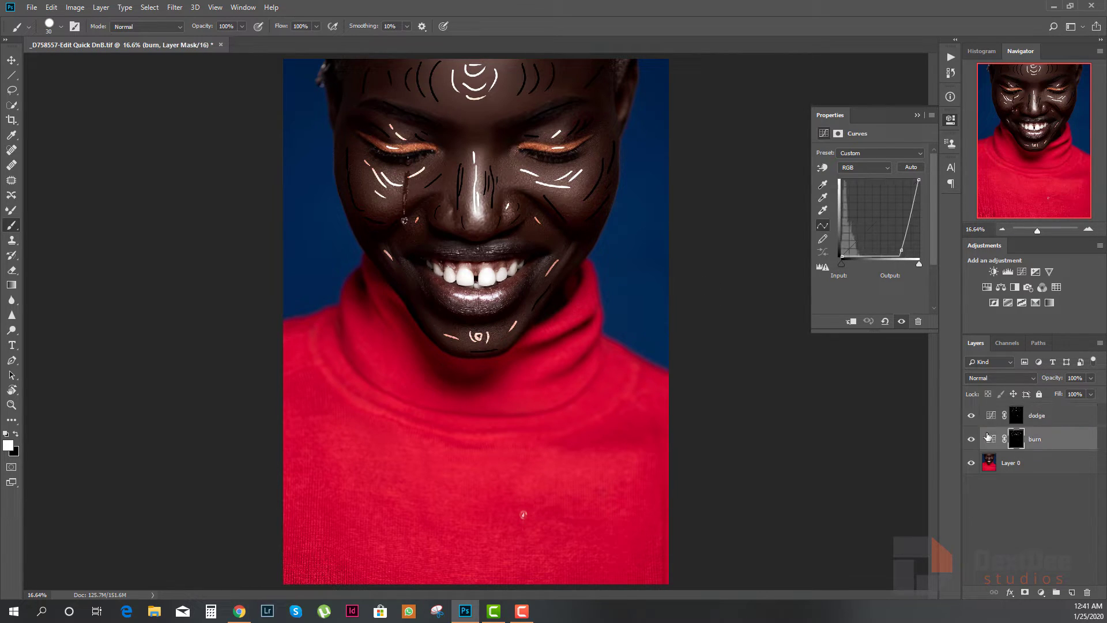
{"action": "left_click", "coordinate": [1017, 442]}
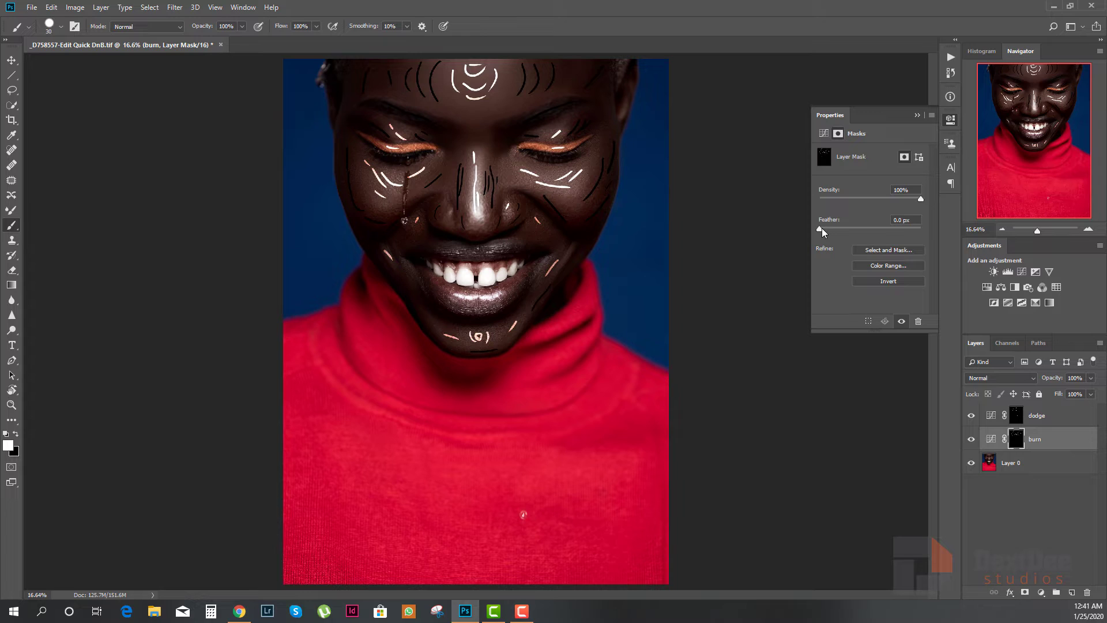
{"action": "left_click_drag", "start_coordinate": [822, 227], "coordinate": [879, 227]}
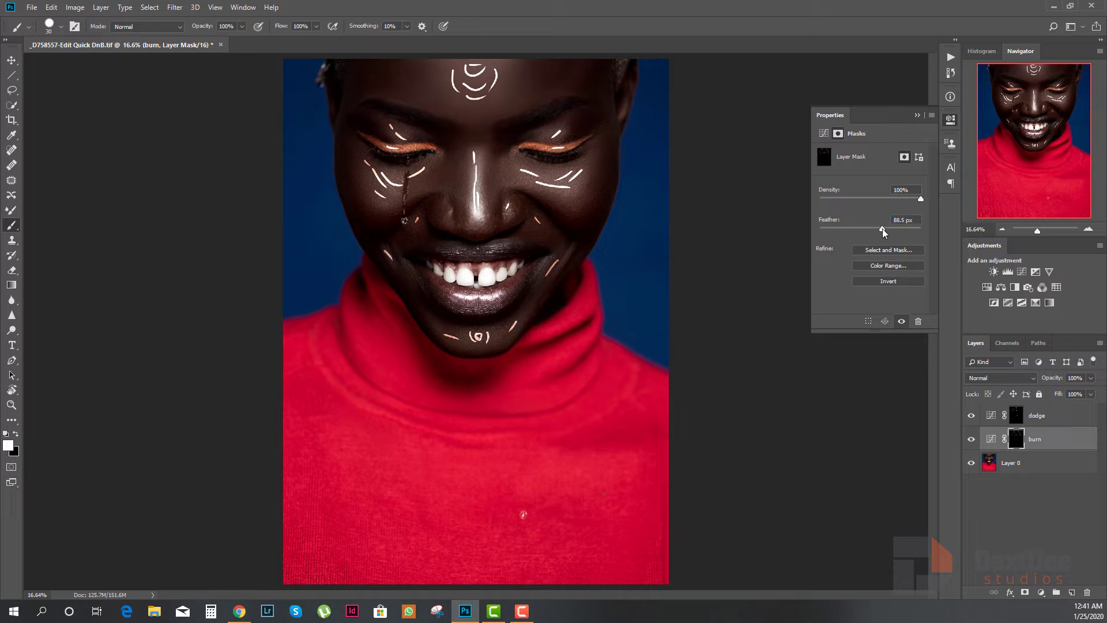
- Feather the dodge layer's mask by 158.0 px to blend the highlight strokes
{"action": "left_click", "coordinate": [992, 416]}
{"action": "left_click", "coordinate": [1016, 415]}
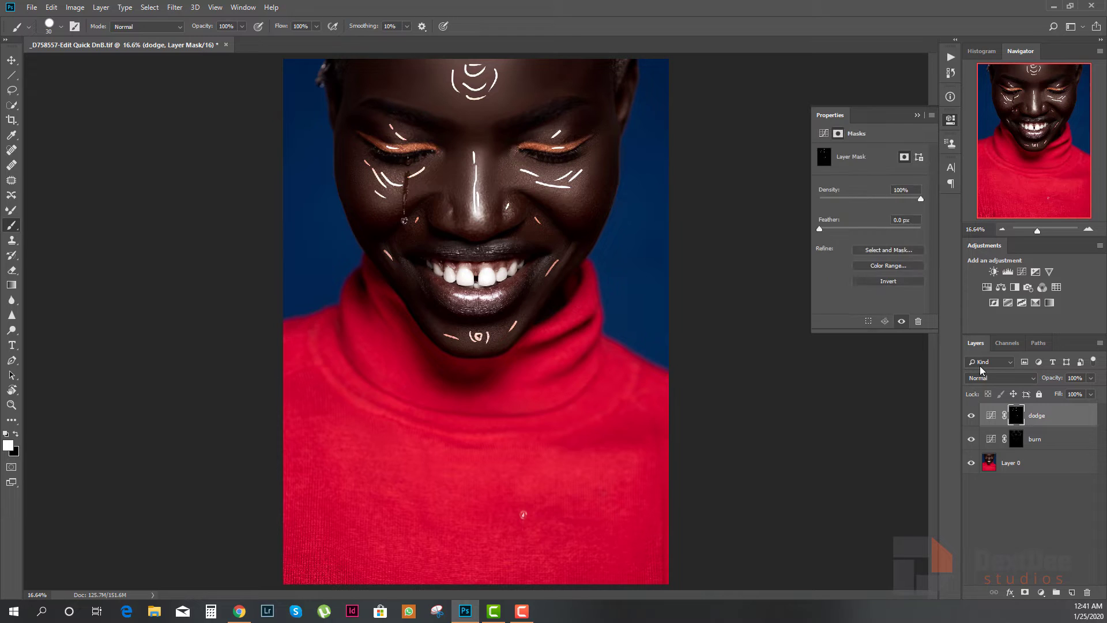
{"action": "left_click_drag", "start_coordinate": [820, 229], "coordinate": [833, 229]}
{"action": "left_click_drag", "start_coordinate": [853, 227], "coordinate": [881, 225]}
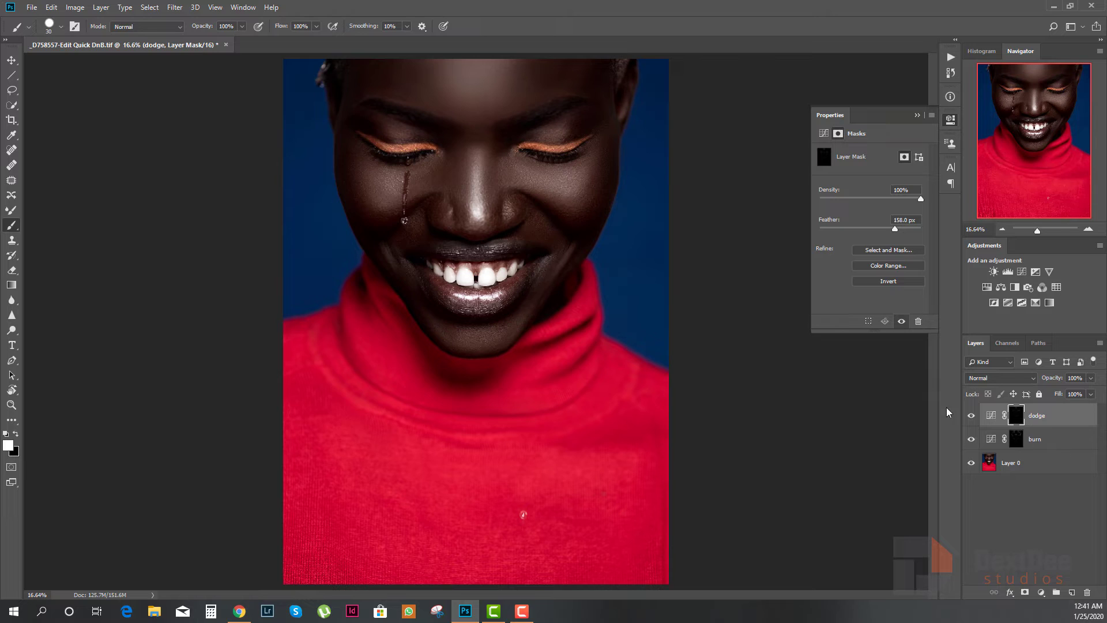
- Group the dodge and burn layers and name the group dnb
{"action": "left_click", "coordinate": [1052, 437], "text": "shift"}
{"action": "key", "text": "ctrl+g"}
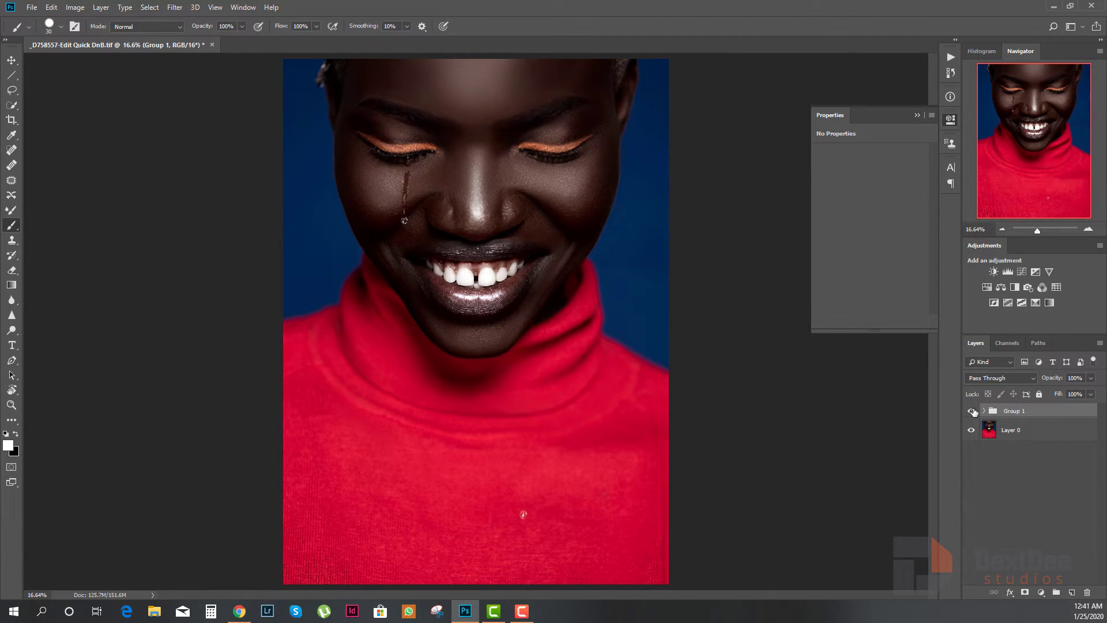
{"action": "double_click", "coordinate": [1016, 410]}
{"action": "type", "text": "nnb"}
{"action": "key", "text": "Return"}
- Toggle the dnb group's visibility repeatedly to compare the portrait before and after the contouring
{"action": "left_click", "coordinate": [972, 411]}
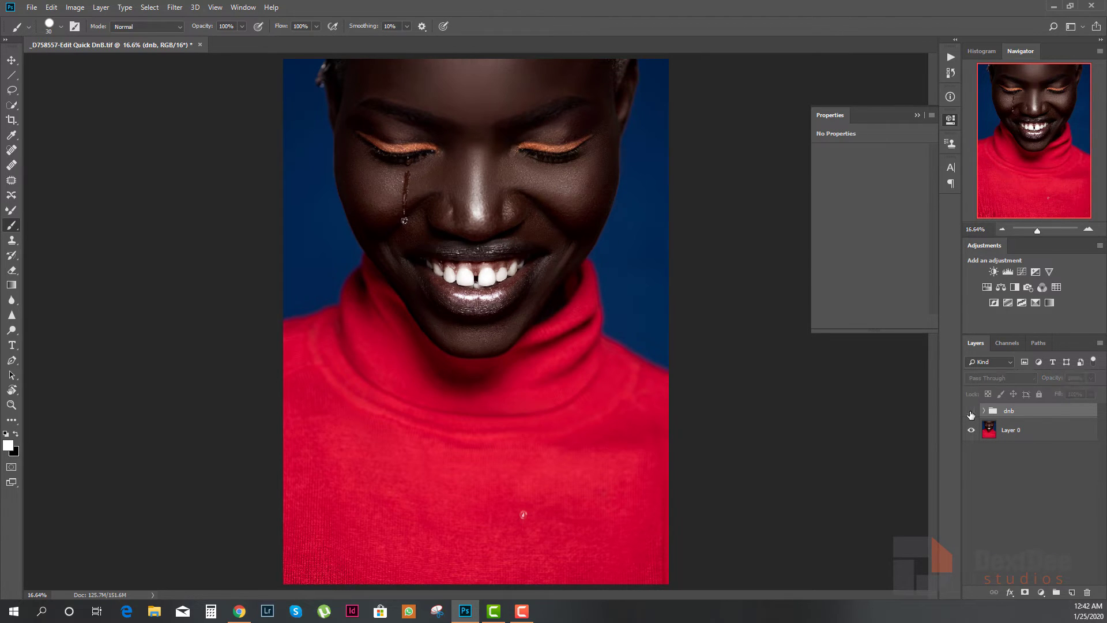
{"action": "left_click", "coordinate": [971, 411]}
{"action": "left_click", "coordinate": [972, 411]}
{"action": "left_click", "coordinate": [972, 410]}
{"action": "left_click", "coordinate": [972, 411]}
{"action": "left_click", "coordinate": [972, 411]}
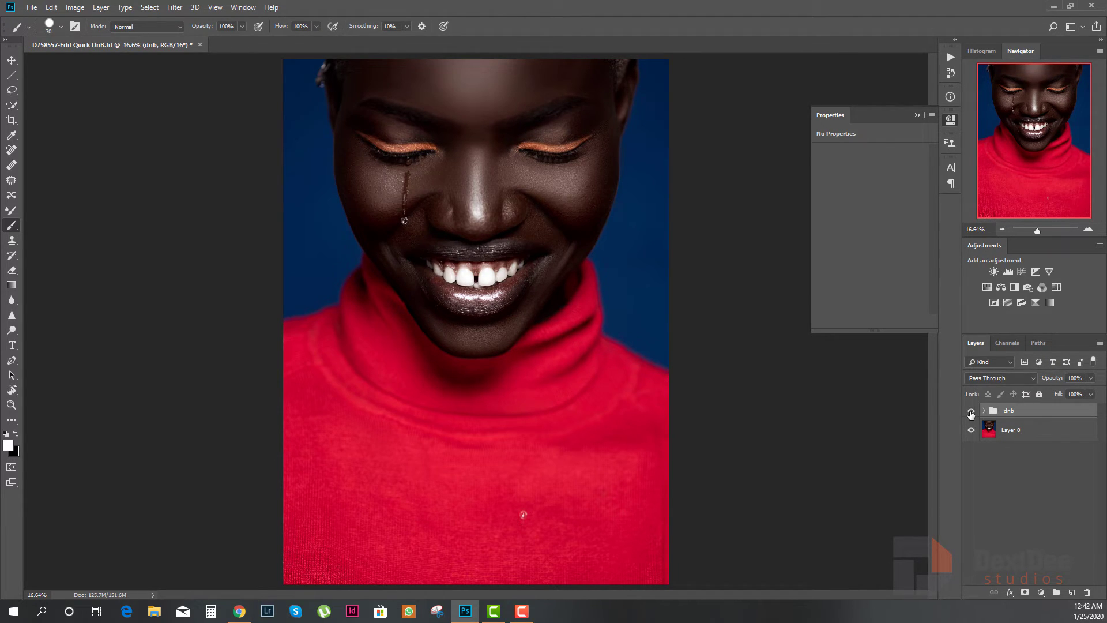
{"action": "left_click", "coordinate": [971, 411]}
{"action": "left_click", "coordinate": [971, 410]}
{"action": "left_click", "coordinate": [972, 411]}
{"action": "left_click", "coordinate": [971, 411]}
- Expand the dnb group and raise the dodge mask's feather to 170.6 px
{"action": "left_click", "coordinate": [985, 410]}
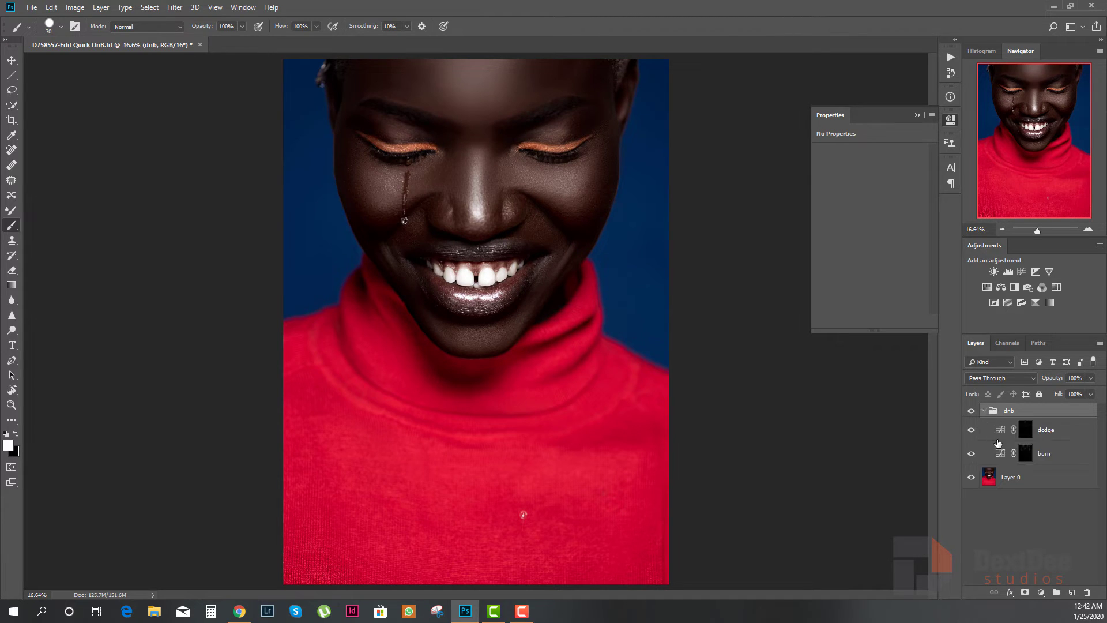
{"action": "left_click", "coordinate": [1000, 429]}
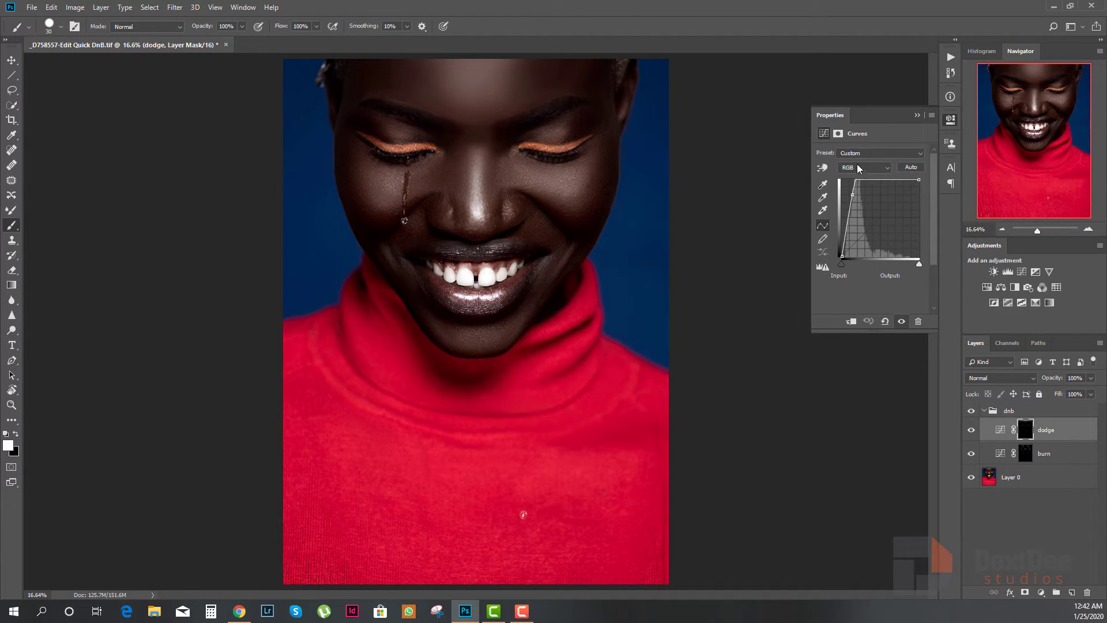
{"action": "left_click", "coordinate": [838, 134]}
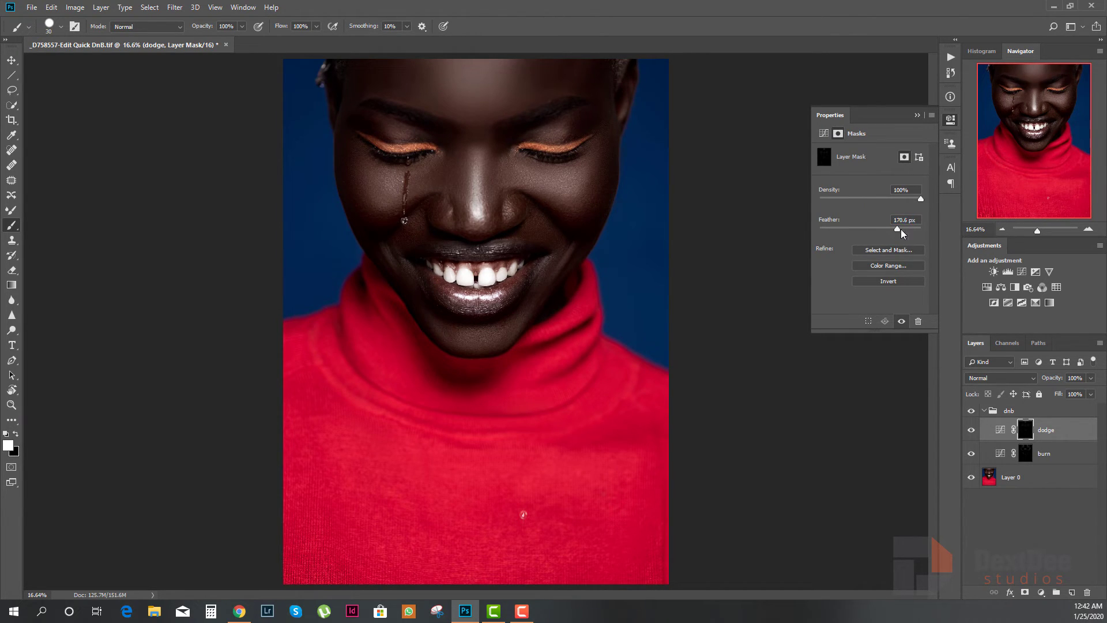
- Raise the burn mask's feather to 113.8 px
{"action": "left_click", "coordinate": [1002, 454]}
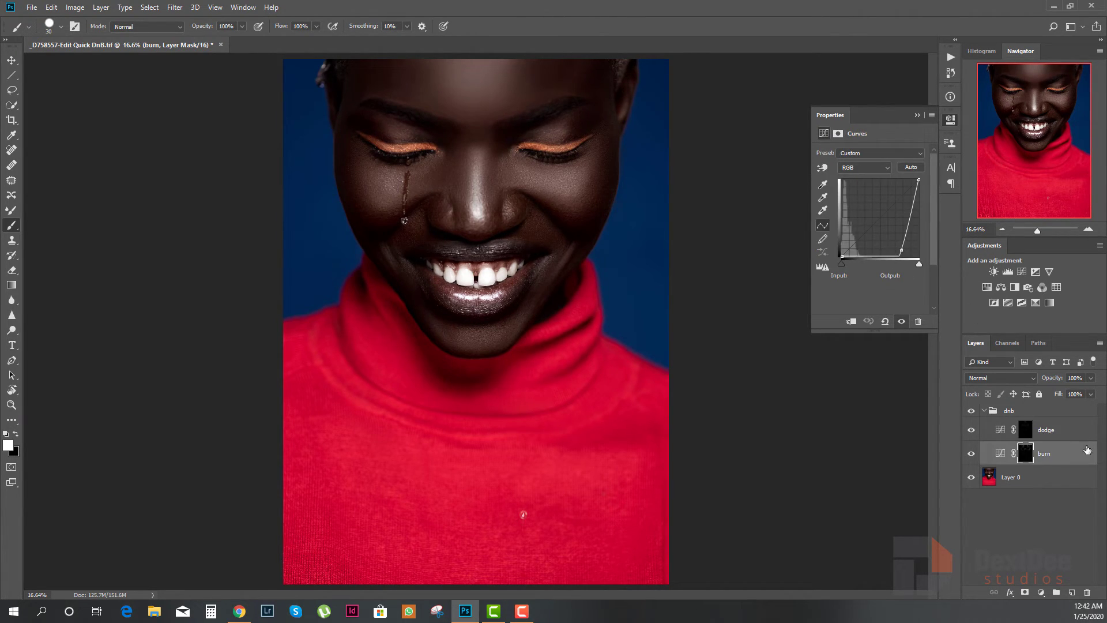
{"action": "left_click", "coordinate": [1026, 455]}
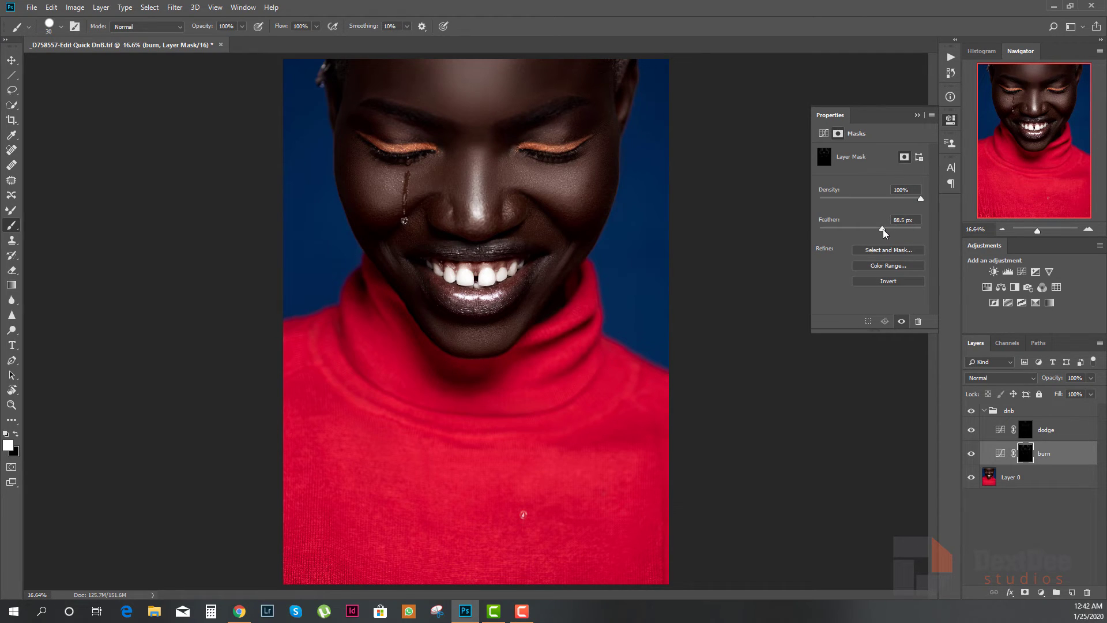
{"action": "left_click_drag", "start_coordinate": [881, 230], "coordinate": [884, 231]}
- Hide and show the dnb group to check the effect of the softer masks
{"action": "left_click", "coordinate": [971, 410]}
{"action": "left_click", "coordinate": [972, 411]}
{"action": "left_click", "coordinate": [972, 412]}
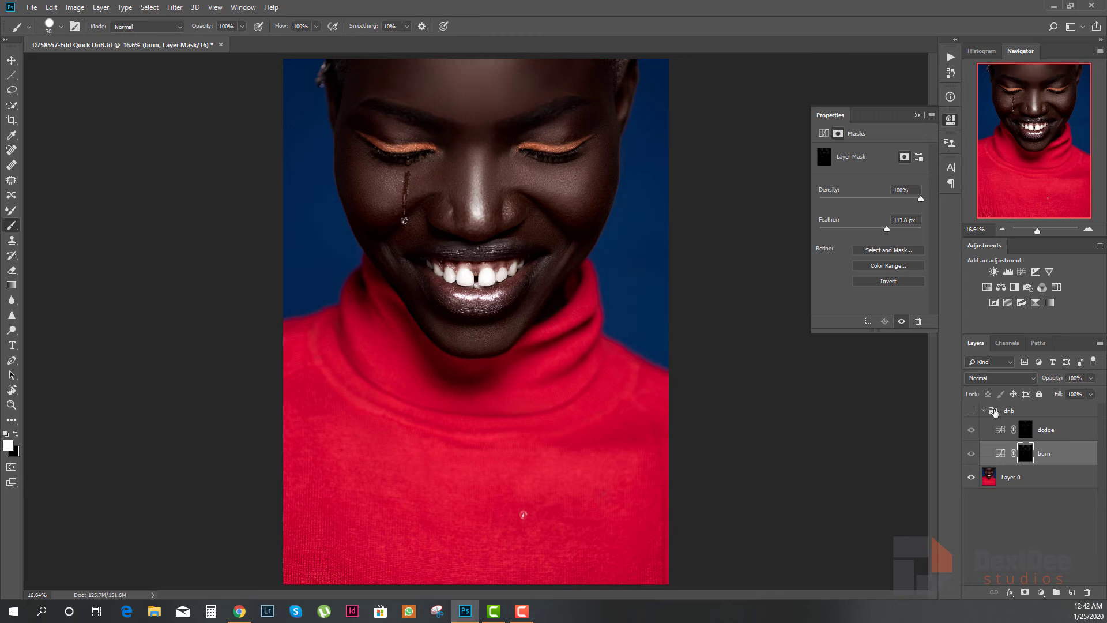
{"action": "left_click", "coordinate": [971, 411]}
- Collapse the dnb group and lower its opacity to 76%
{"action": "left_click", "coordinate": [984, 410]}
{"action": "left_click", "coordinate": [1021, 411]}
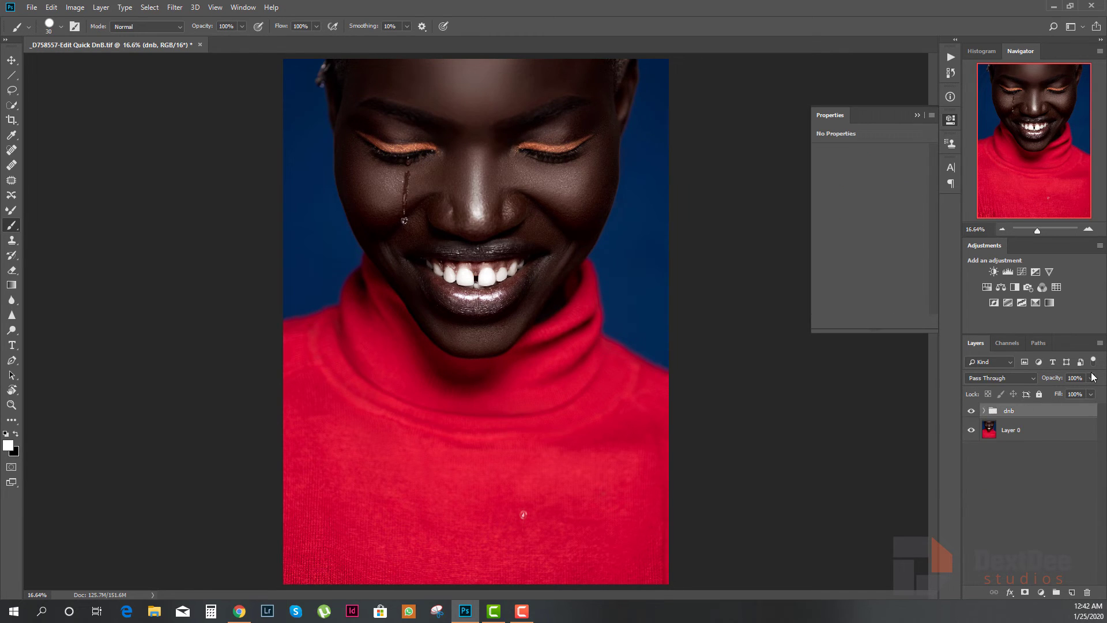
{"action": "left_click", "coordinate": [1092, 378]}
{"action": "left_click_drag", "start_coordinate": [1094, 392], "coordinate": [1078, 393]}
- Compare the portrait with and without the dnb group at its reduced opacity
{"action": "left_click", "coordinate": [972, 413]}
{"action": "left_click", "coordinate": [973, 412]}
{"action": "left_click", "coordinate": [973, 412]}
{"action": "left_click", "coordinate": [973, 413]}
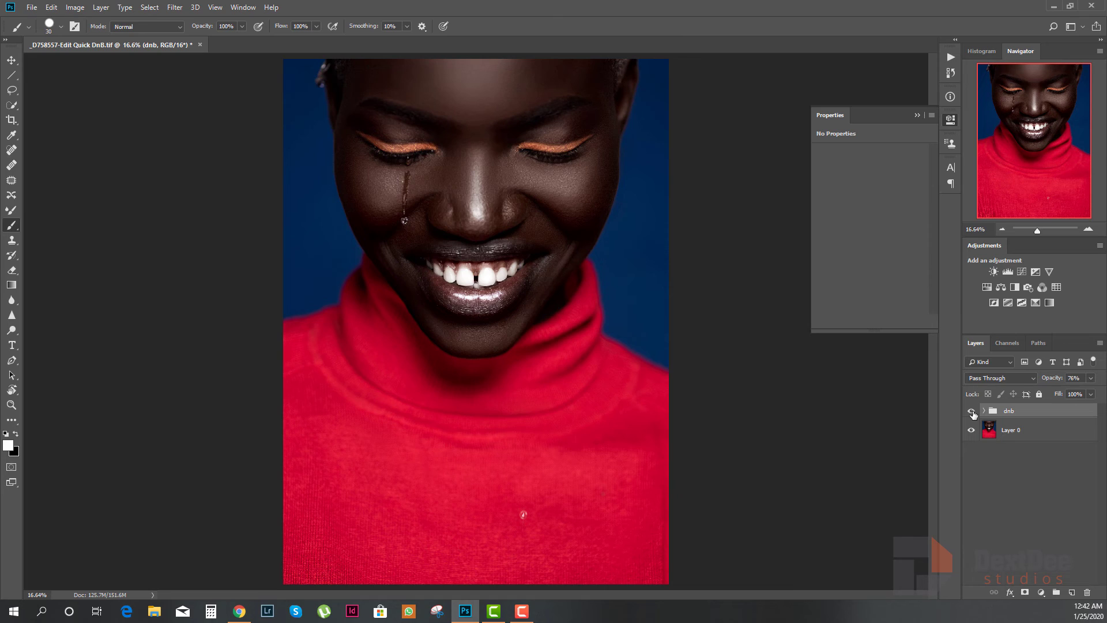